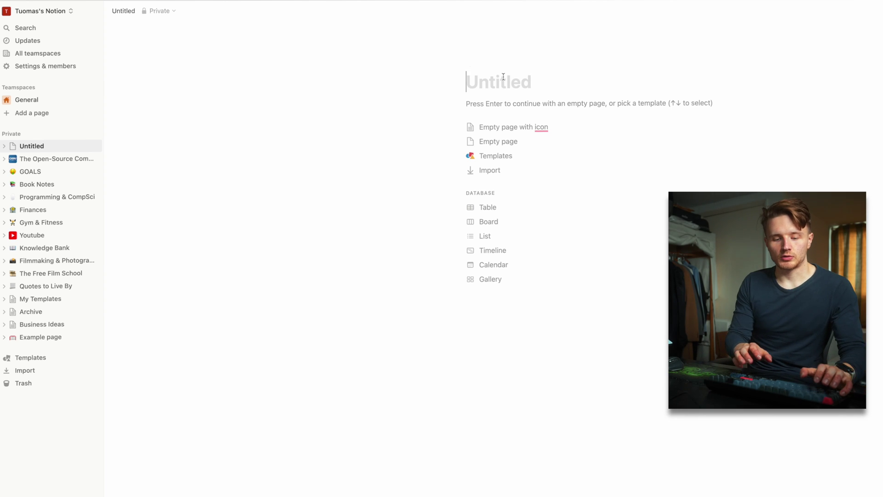
# - Start an empty page and change its title from 'Exampel page' to 'Python notes'
pyautogui.write('el page')
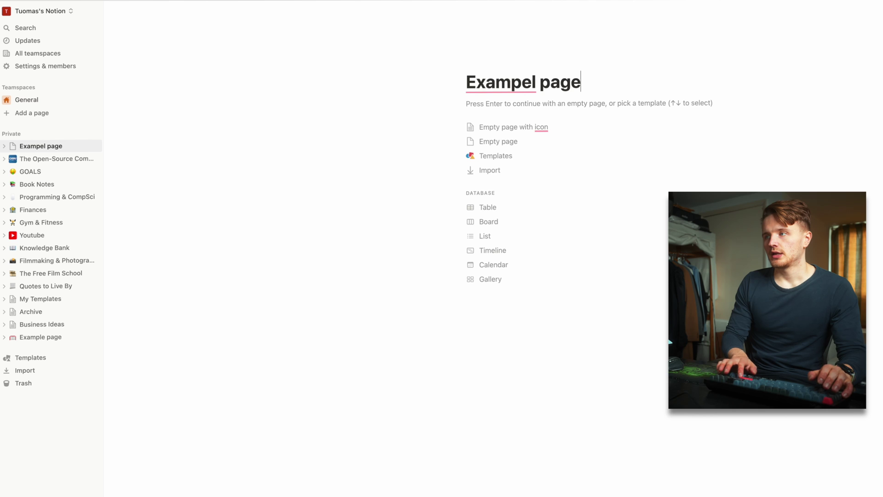
pyautogui.click(538, 142)
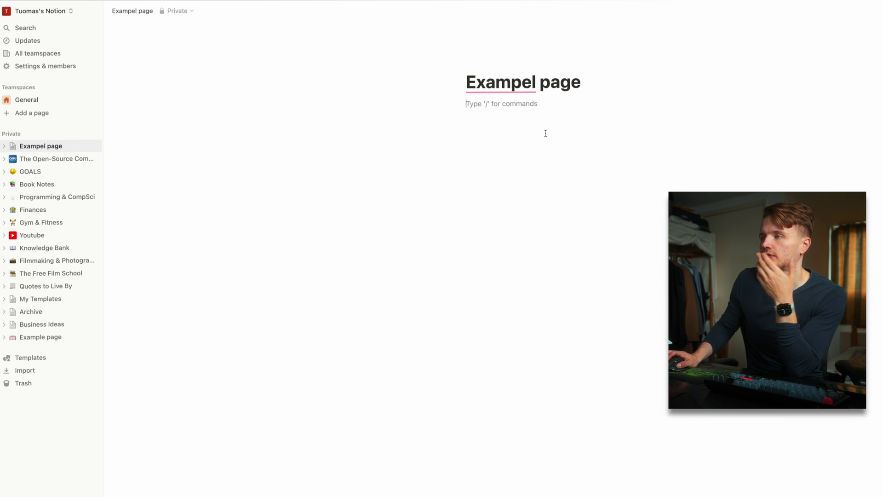
pyautogui.press('Return')
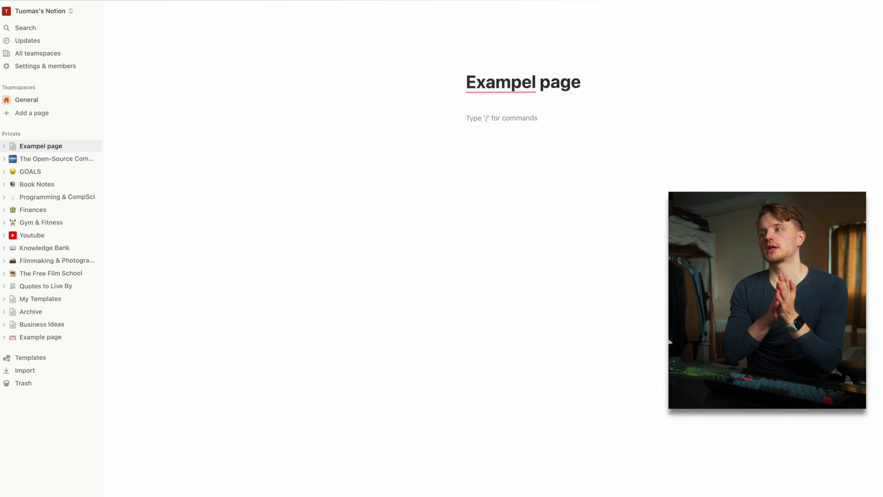
pyautogui.moveTo(582, 82); pyautogui.dragTo(468, 79)
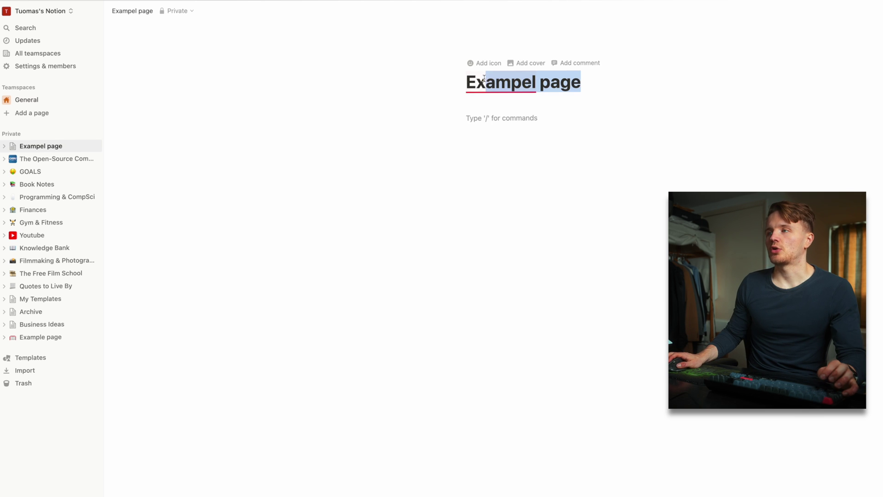
pyautogui.write('Pyth')
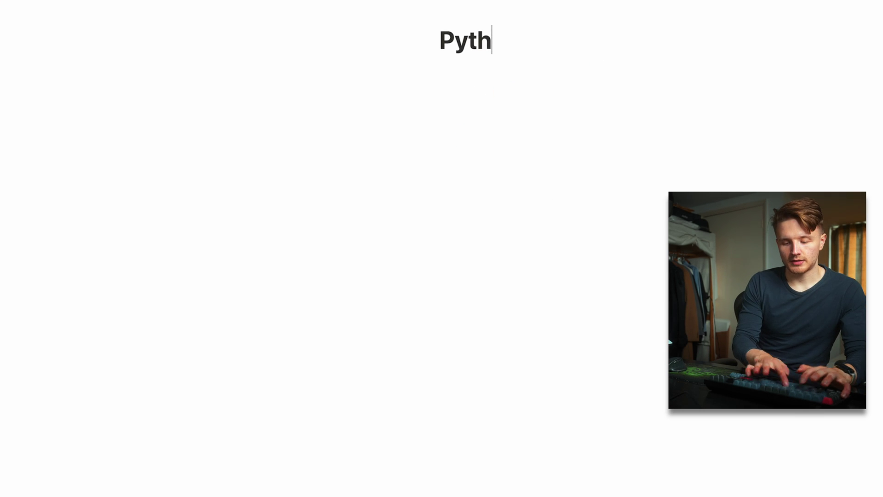
pyautogui.write('on notes')
pyautogui.press('Return')
pyautogui.press('Return')
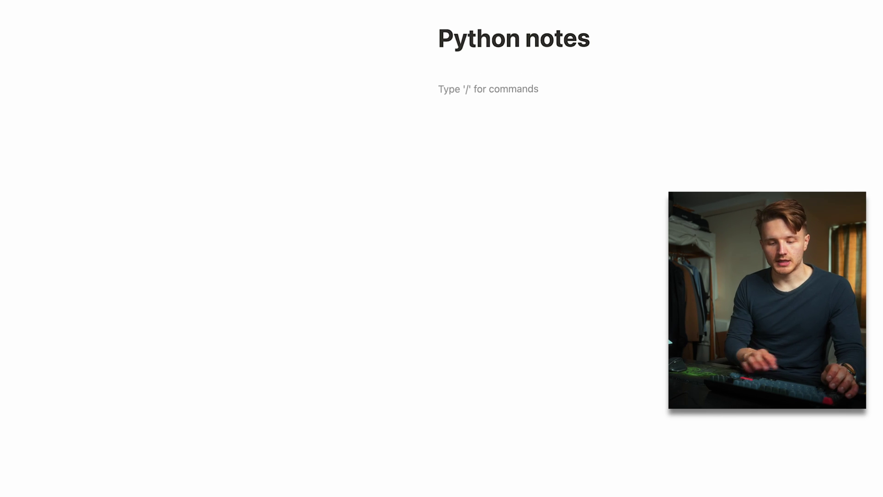
# - Write a bold 'for loop:' line with a new line beneath it
pyautogui.write('for loop:')
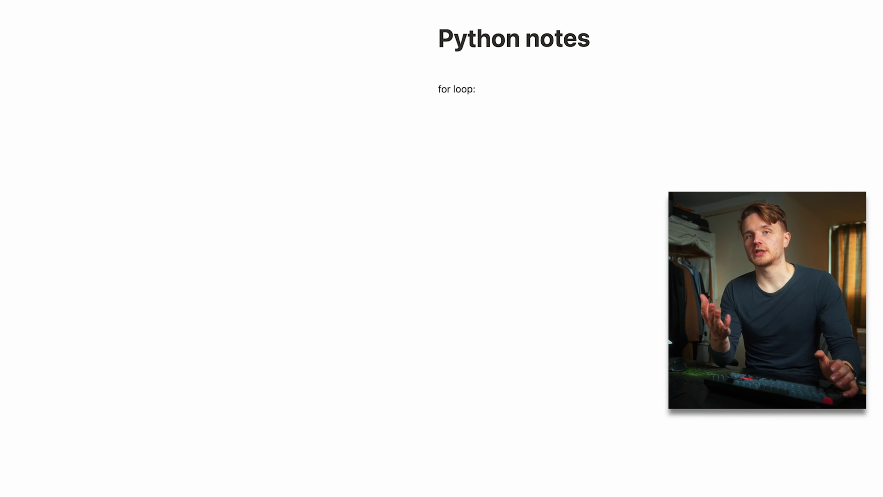
pyautogui.press('Return')
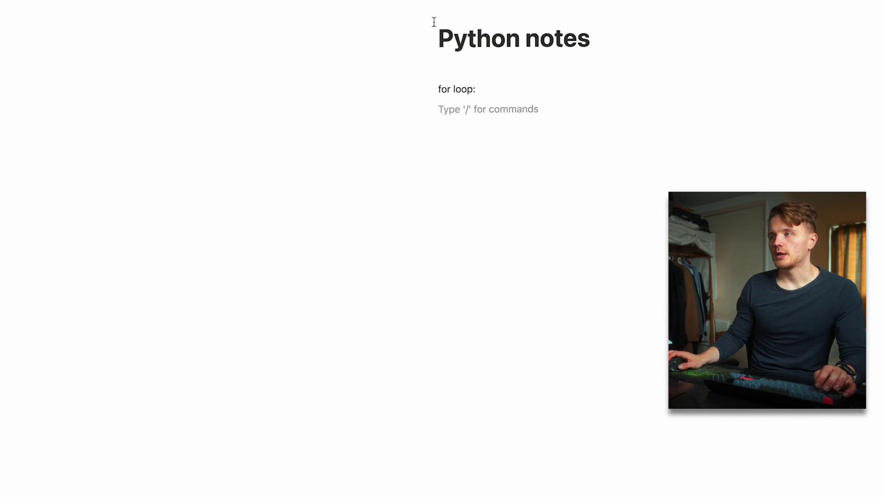
pyautogui.moveTo(479, 89); pyautogui.dragTo(438, 84)
pyautogui.hotkey('ctrl', 'b')
pyautogui.click(439, 109)
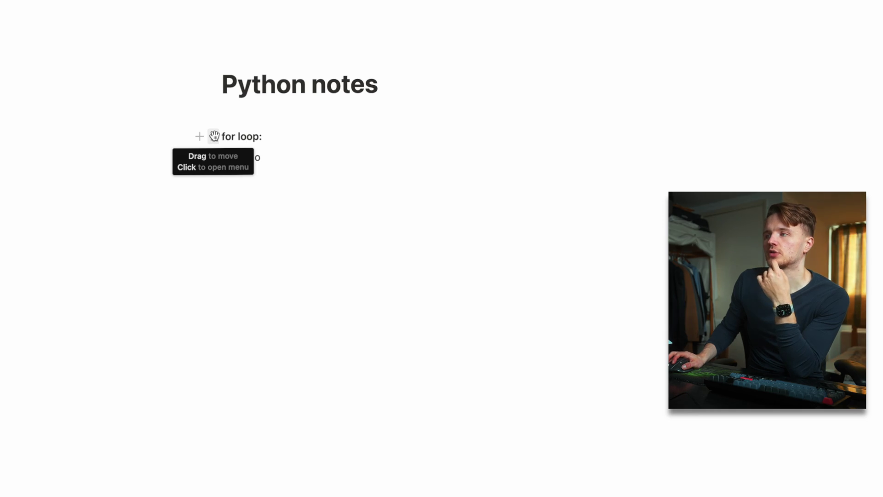
# - Turn the 'for loop:' block into a Heading 2
pyautogui.click(214, 135)
pyautogui.moveTo(172, 98)
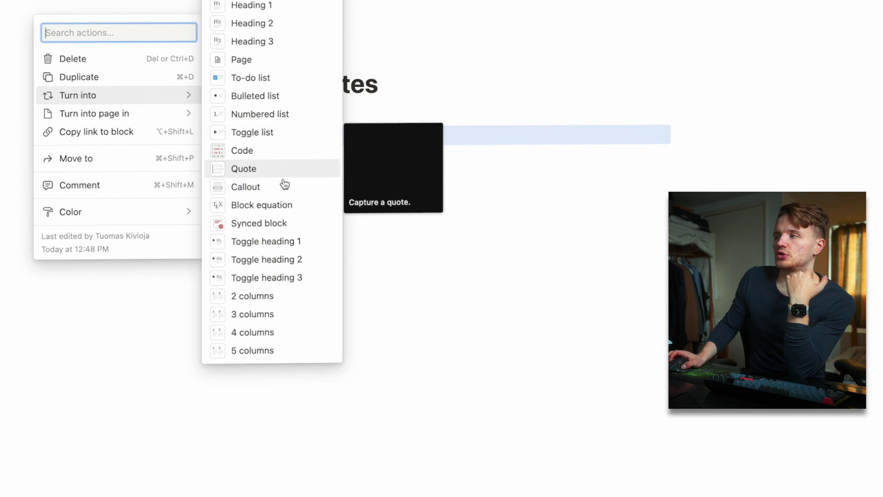
pyautogui.click(286, 24)
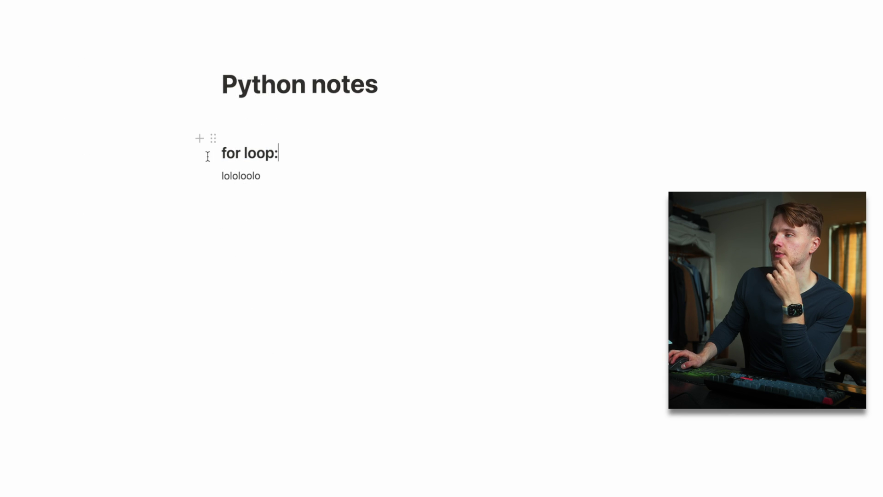
pyautogui.click(213, 138)
# - Make 'for loop:' a bulleted item with the note line nested under it
pyautogui.moveTo(124, 95)
pyautogui.click(288, 96)
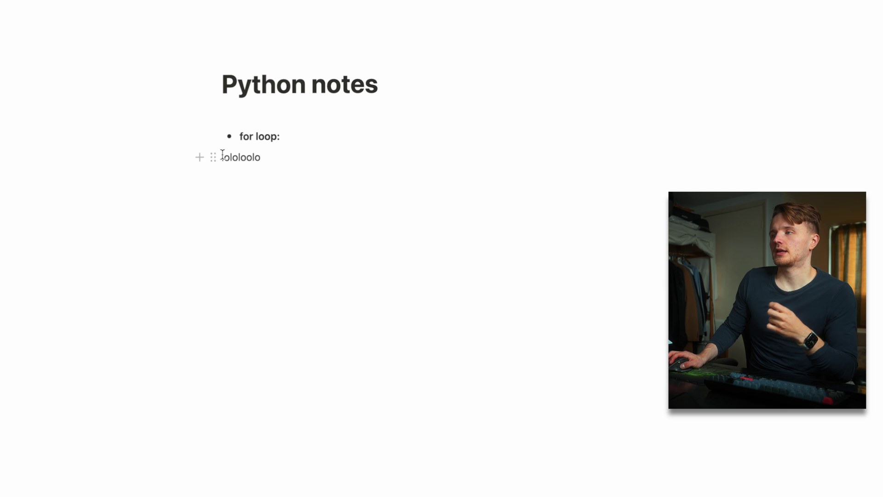
pyautogui.press('BackSpace')
pyautogui.press('Return')
pyautogui.press('Tab')
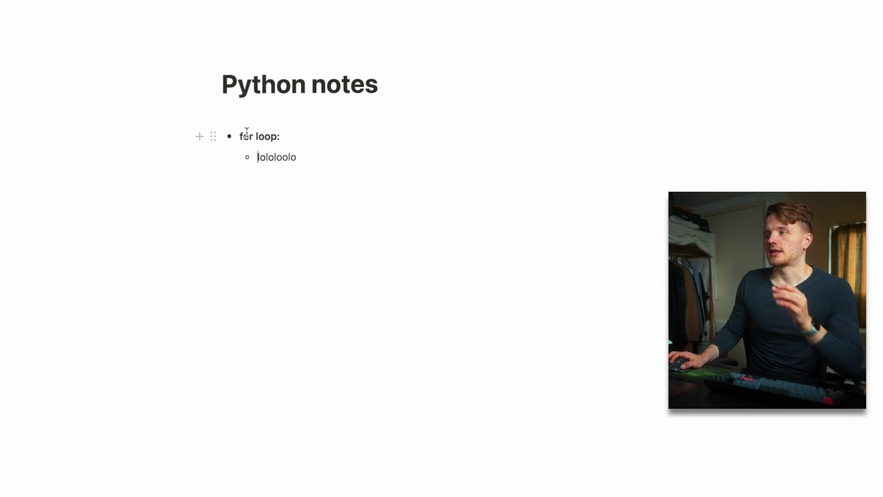
# - Turn 'for loop:' into a Toggle heading 3, test collapsing it, then return to Programming & CompSci
pyautogui.click(213, 137)
pyautogui.moveTo(140, 82)
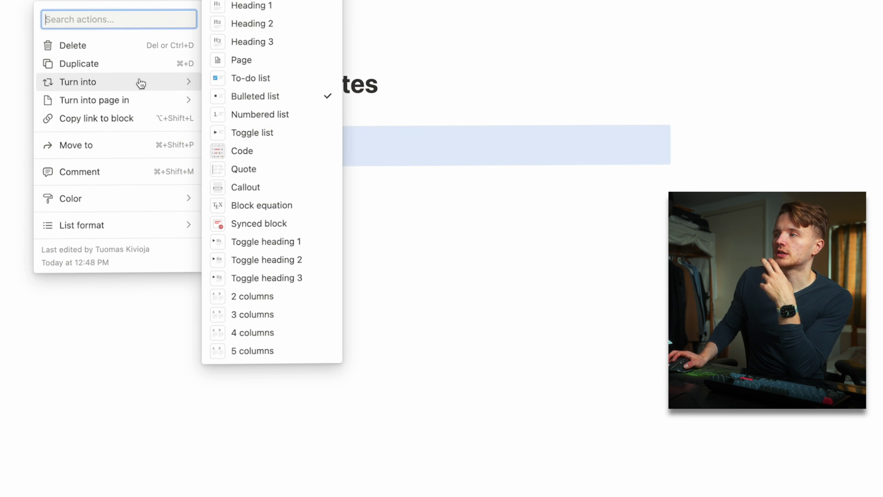
pyautogui.click(279, 284)
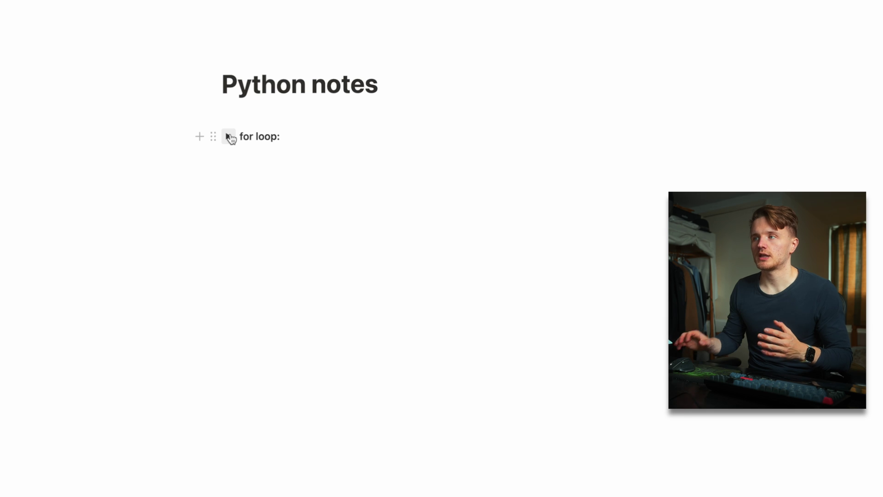
pyautogui.click(229, 137)
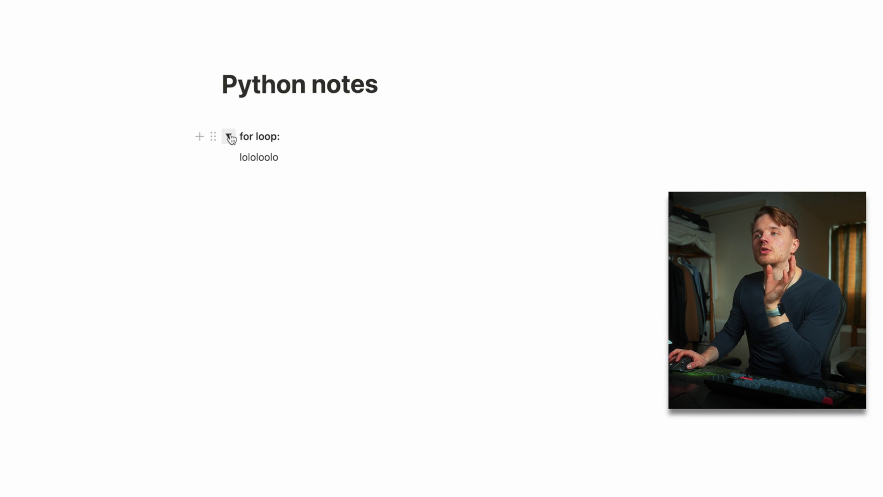
pyautogui.click(229, 137)
pyautogui.click(228, 136)
pyautogui.click(228, 136)
pyautogui.click(228, 137)
pyautogui.click(229, 137)
pyautogui.click(334, 136)
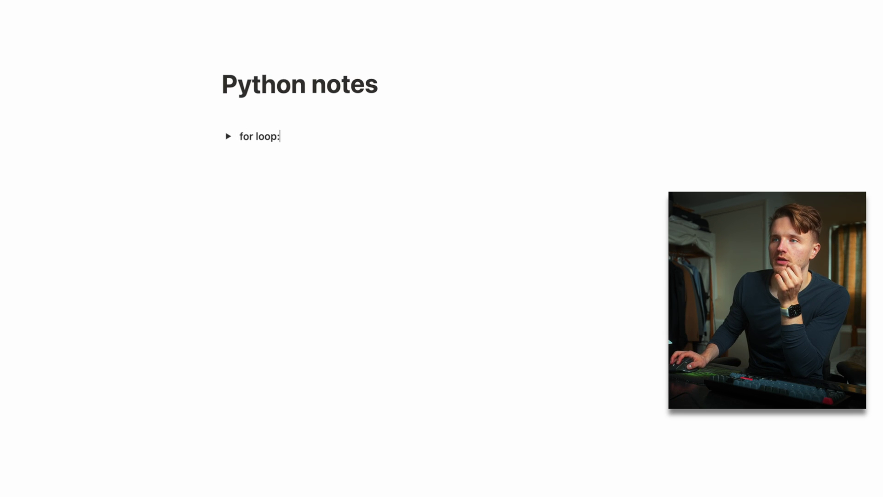
pyautogui.press('super+bracketleft')
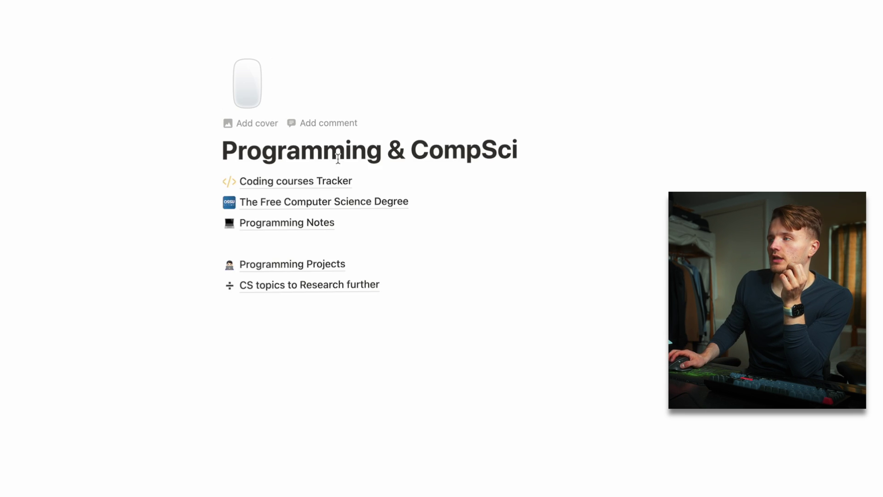
# - Open the CS topics to Research further page and scroll down past the Graph Search section to Breadth-first search
pyautogui.click(297, 289)
pyautogui.scroll(-3, 416, 430)
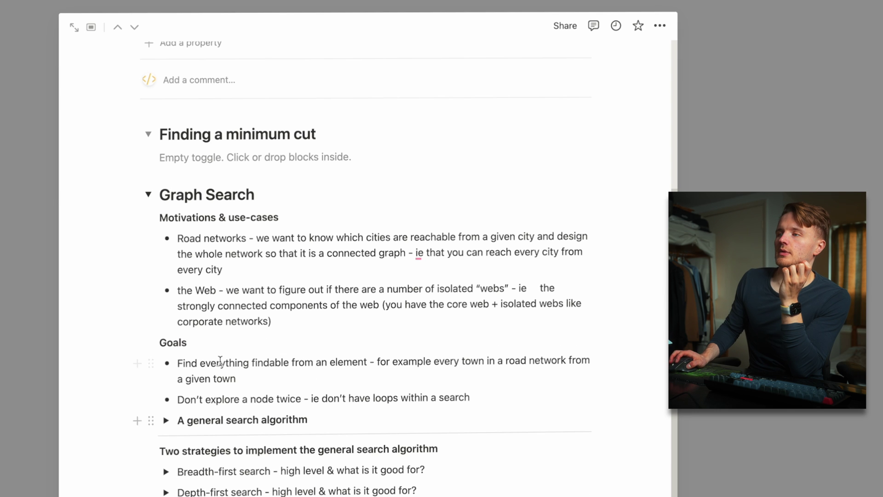
pyautogui.click(146, 193)
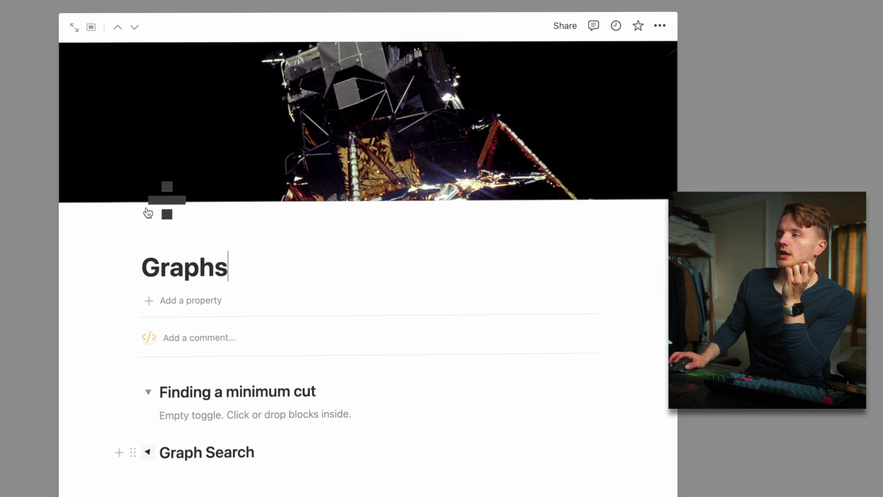
pyautogui.click(148, 452)
pyautogui.scroll(-8, 225, 488)
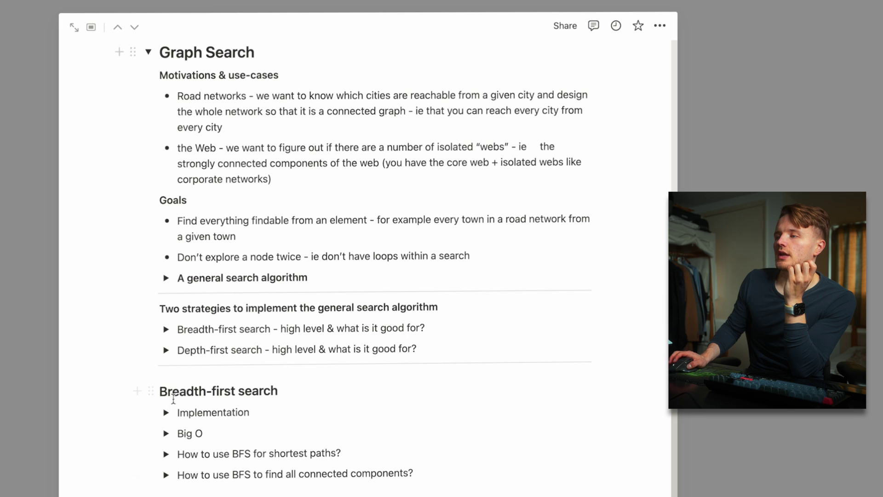
pyautogui.scroll(-2, 225, 414)
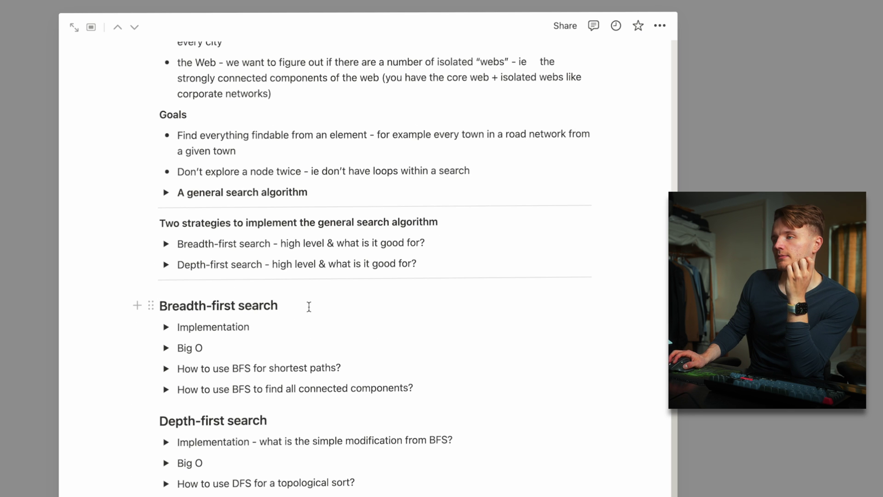
pyautogui.moveTo(310, 307); pyautogui.dragTo(150, 303)
pyautogui.click(177, 346)
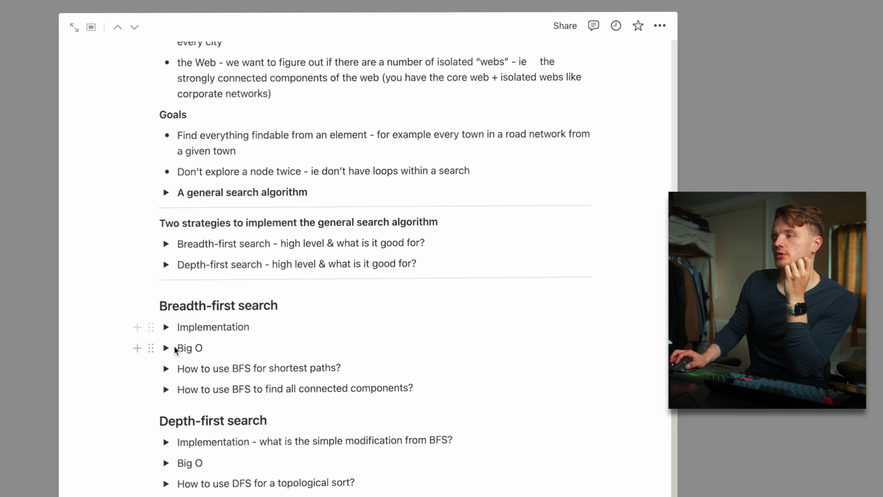
# - Expand Breadth-first search's Implementation toggle to reveal the Python code
pyautogui.click(166, 369)
pyautogui.click(166, 369)
pyautogui.click(166, 347)
pyautogui.click(166, 347)
pyautogui.click(166, 327)
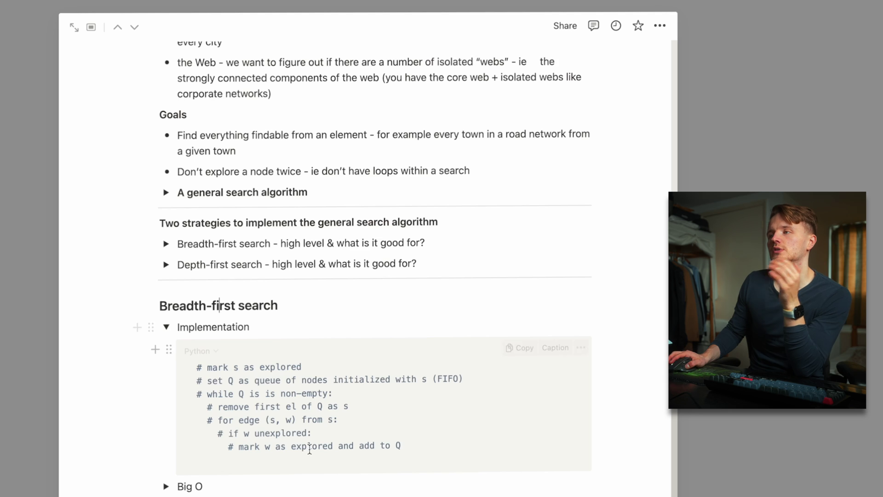
pyautogui.scroll(7, 311, 448)
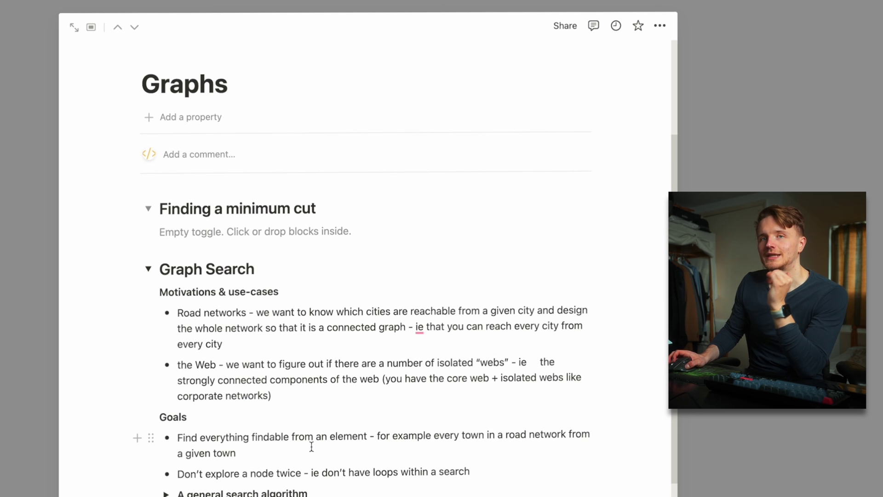
pyautogui.scroll(-7, 311, 446)
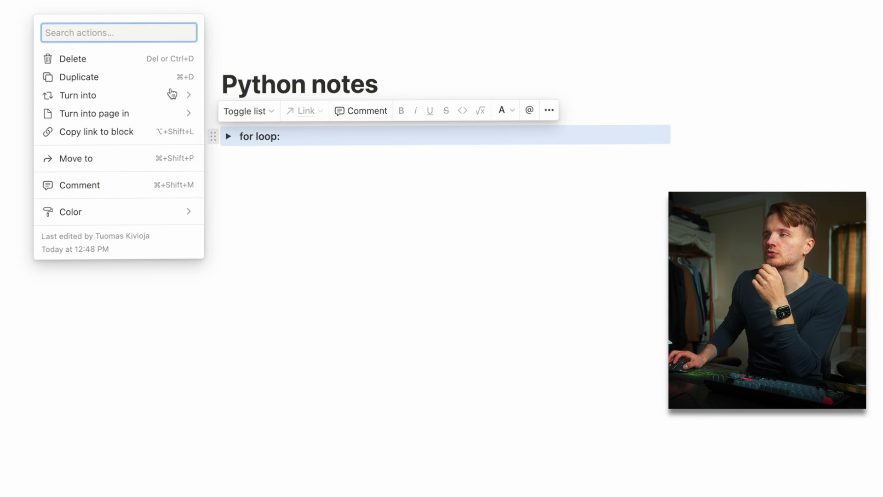
# - Open the new 'for loop:' sub-page, check its note line, and return to Python notes
pyautogui.moveTo(171, 95)
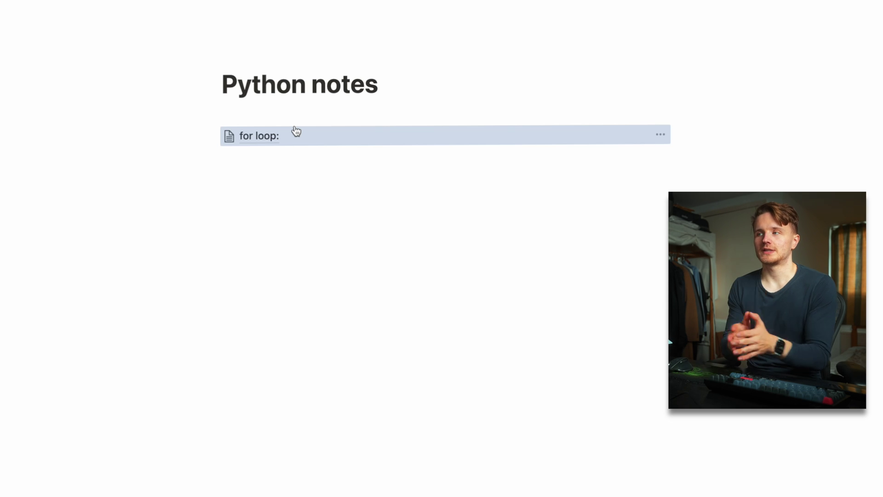
pyautogui.click(258, 179)
pyautogui.click(276, 137)
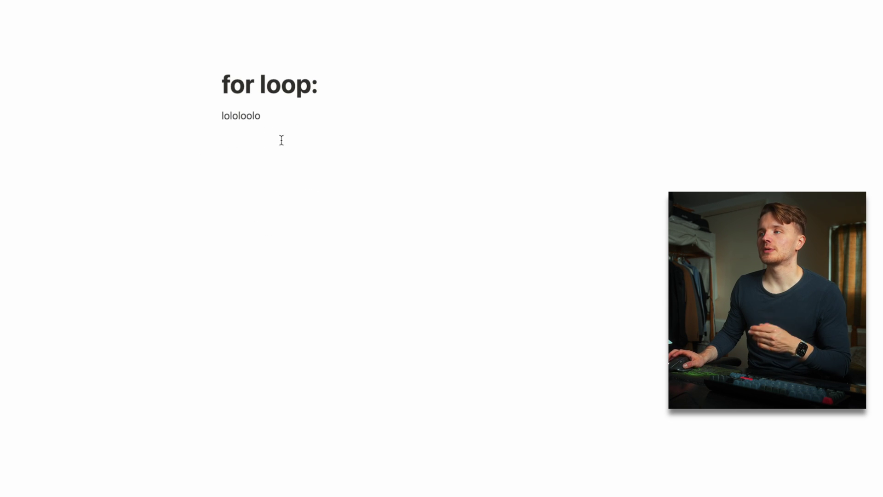
pyautogui.moveTo(288, 130); pyautogui.dragTo(217, 118)
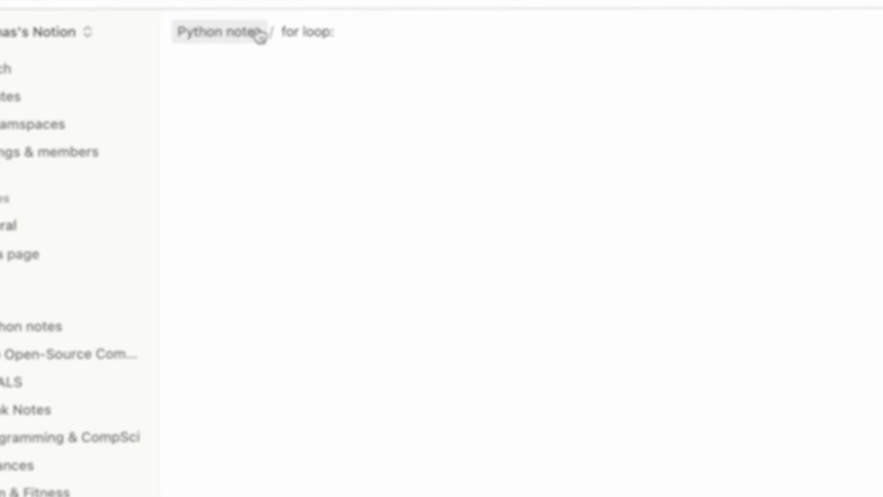
pyautogui.click(257, 32)
# - Insert a /link to the Book Notes page and start a new block below it
pyautogui.write('/')
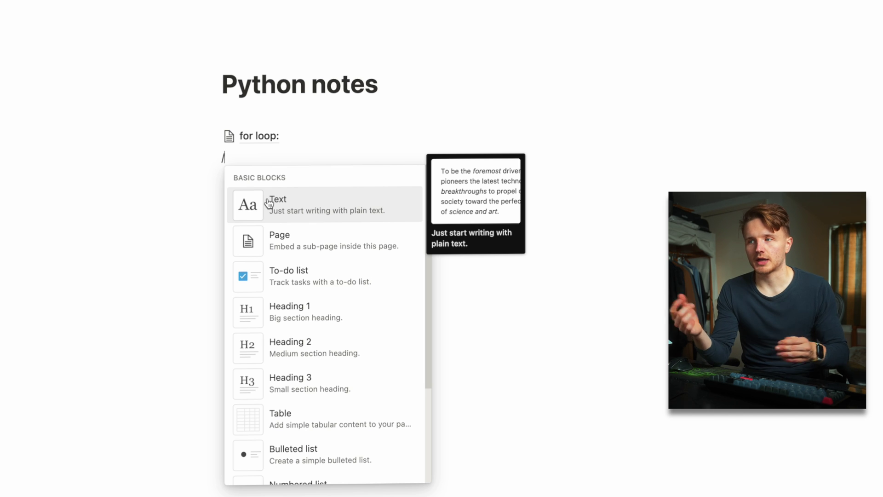
pyautogui.write('link')
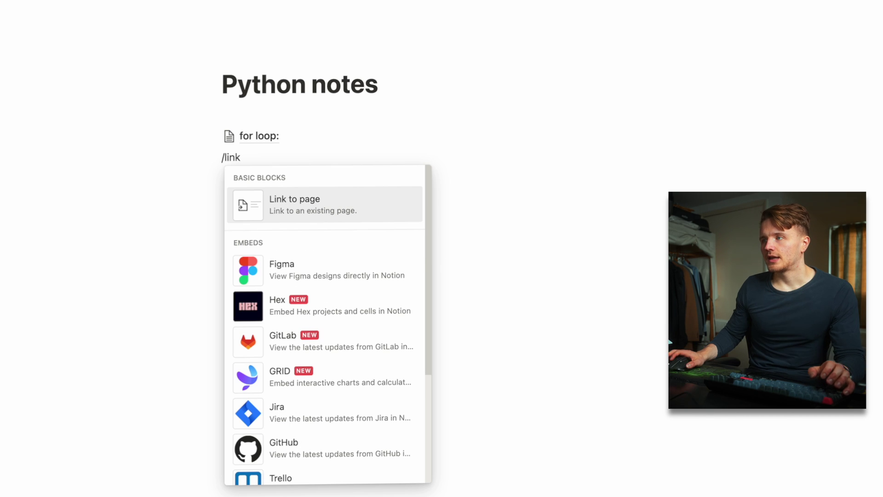
pyautogui.click(309, 210)
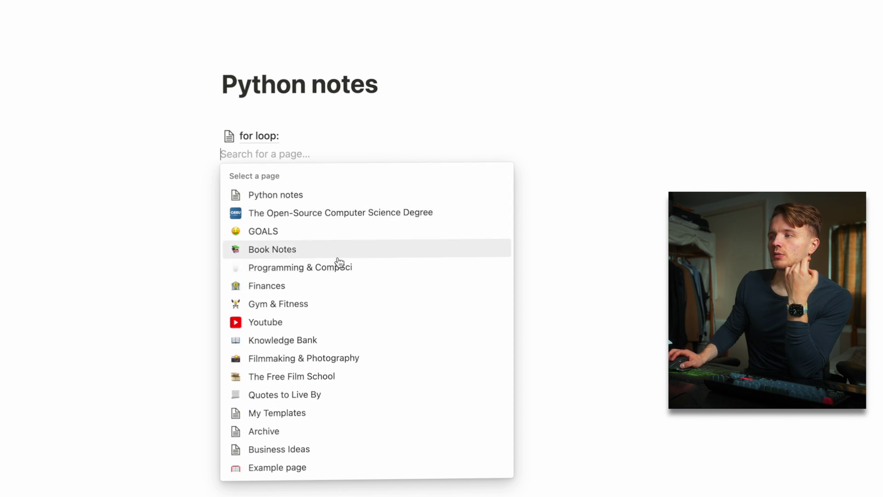
pyautogui.click(376, 250)
pyautogui.click(452, 366)
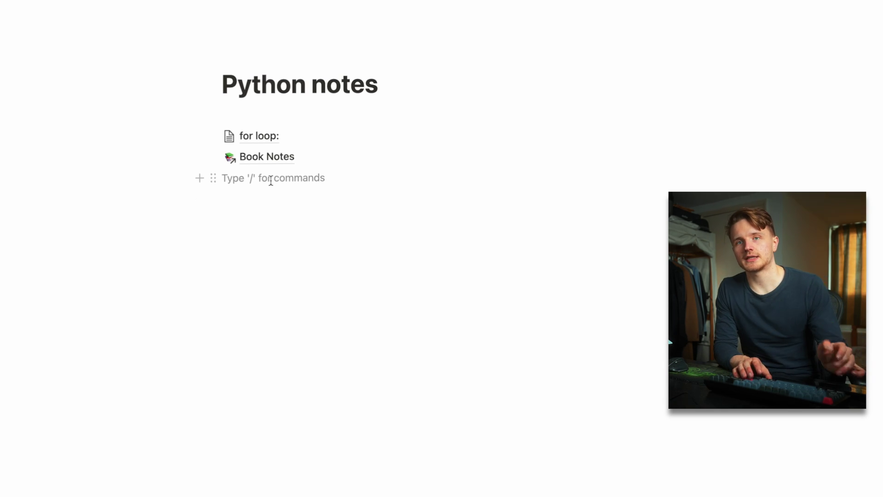
# - Add an /embed block set to upload a file
pyautogui.write('/embed')
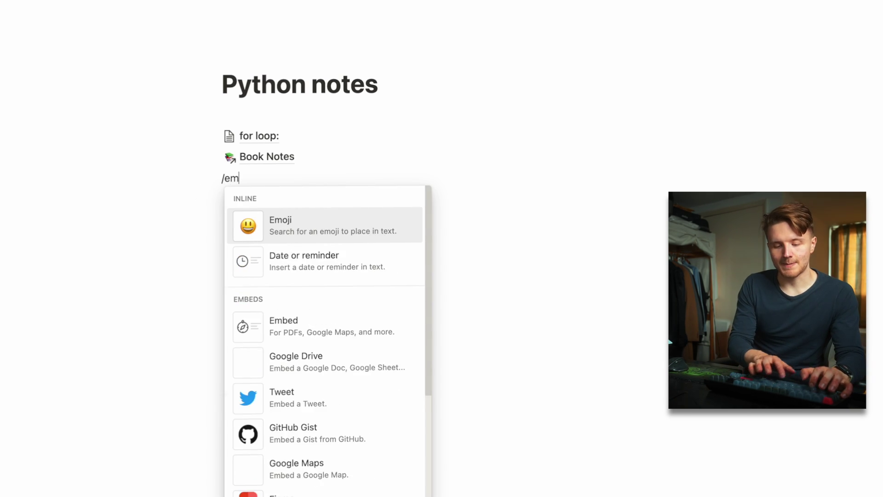
pyautogui.click(335, 220)
pyautogui.click(418, 223)
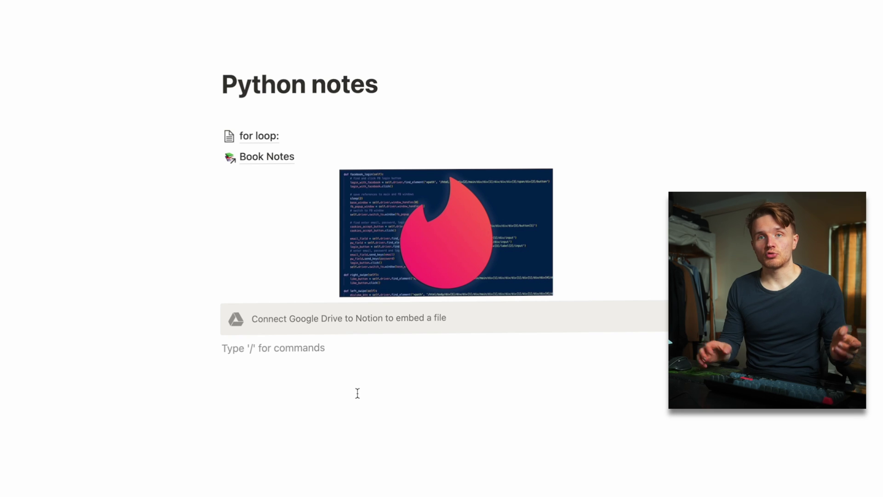
# - Add a Python code block containing 'def hello_world'
pyautogui.write('/code')
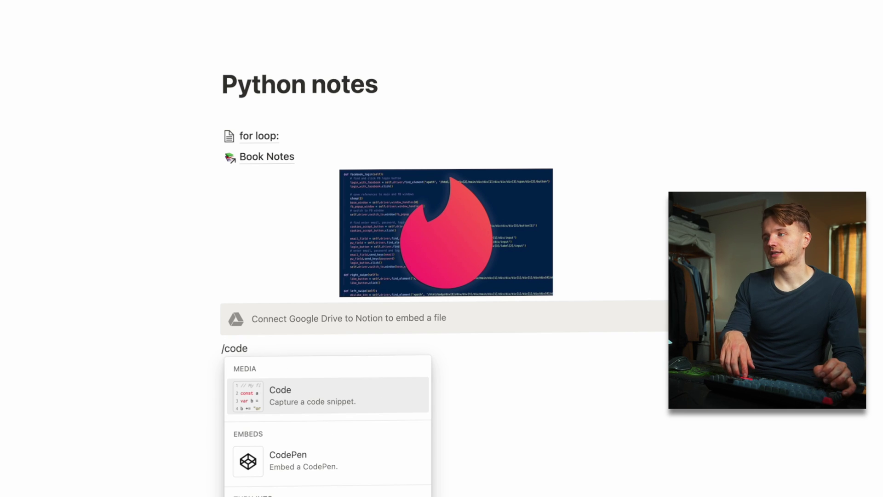
pyautogui.press('Return')
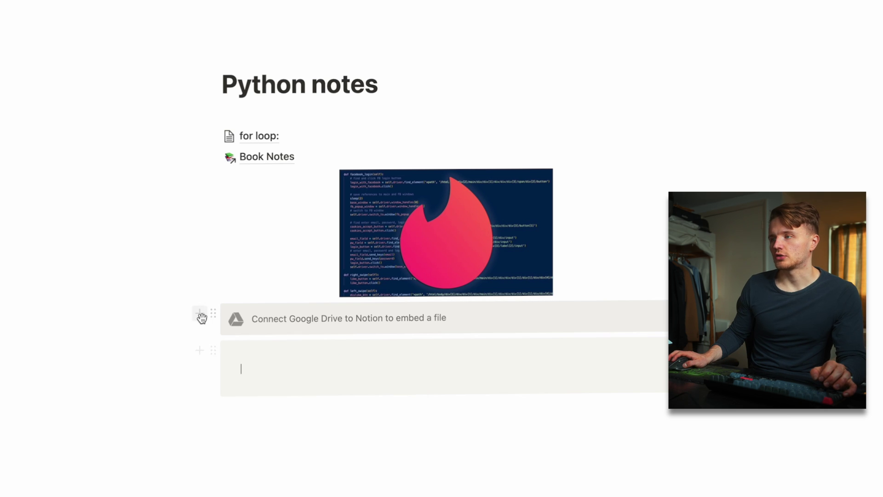
pyautogui.click(245, 352)
pyautogui.click(329, 376)
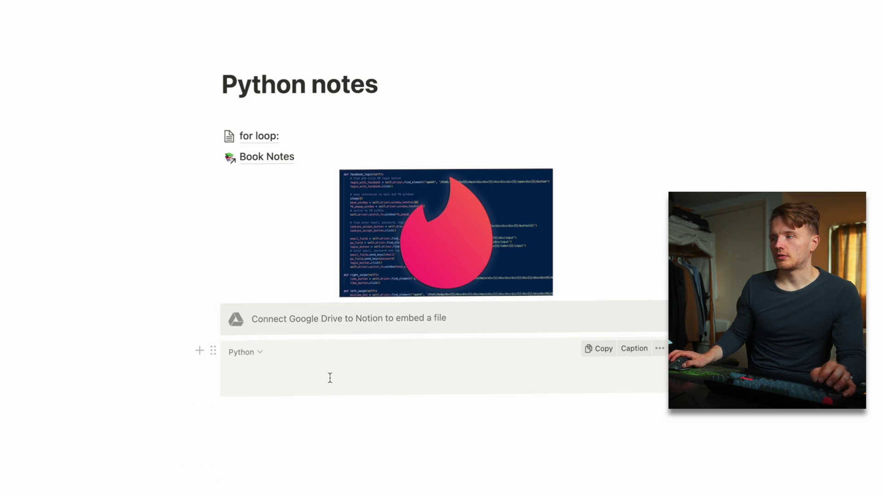
pyautogui.write('def hello_w')
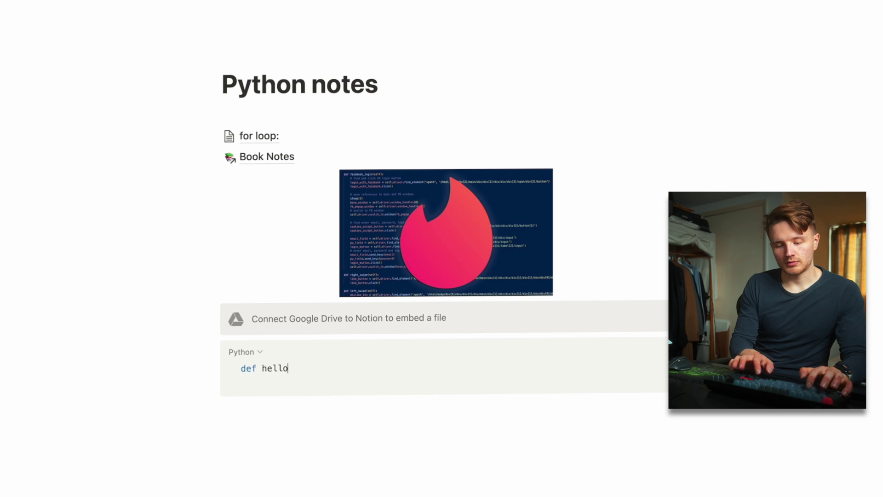
pyautogui.write('orld():')
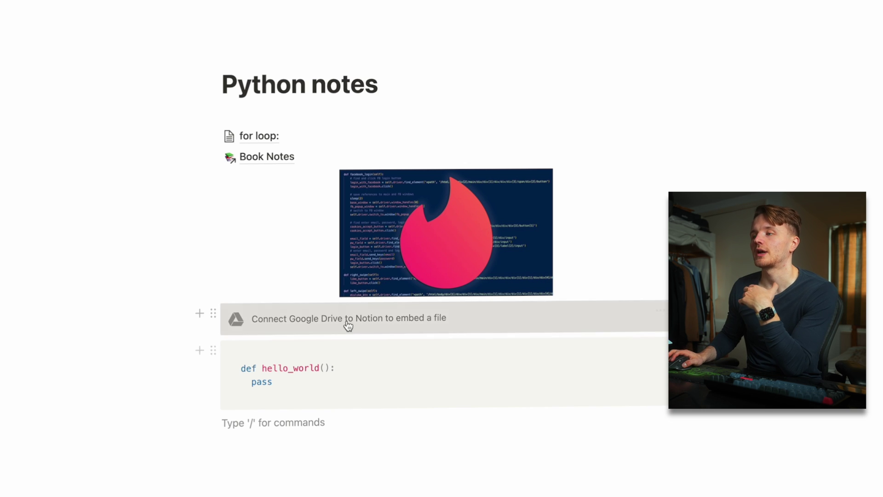
pyautogui.moveTo(319, 369); pyautogui.dragTo(262, 368)
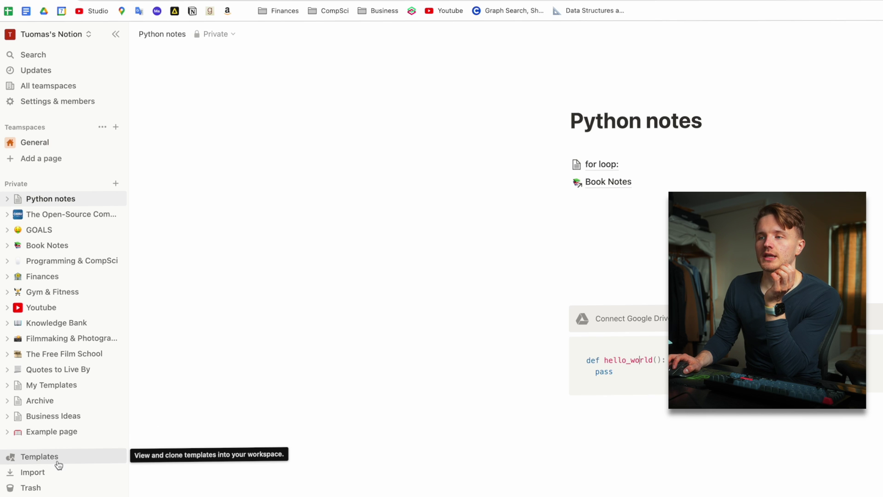
# - Open the Open-Source Computer Science Degree page and scroll through its Intro and Core course boards
pyautogui.click(58, 464)
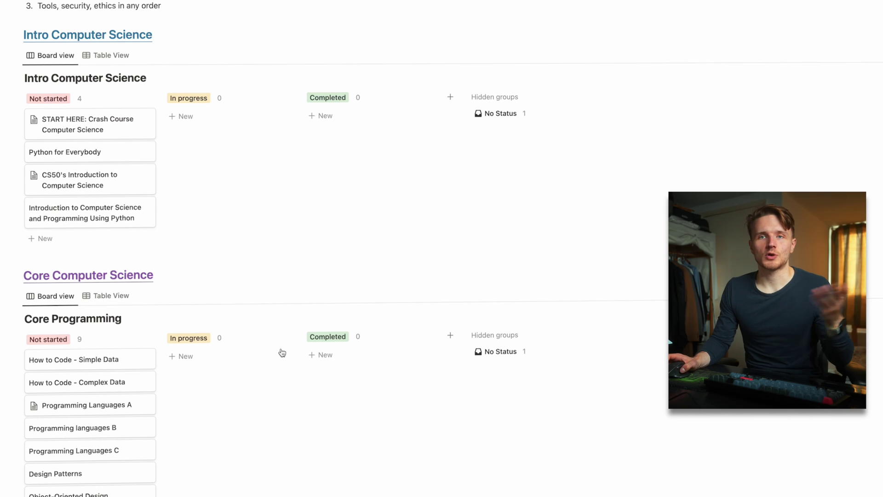
pyautogui.scroll(-15, 225, 330)
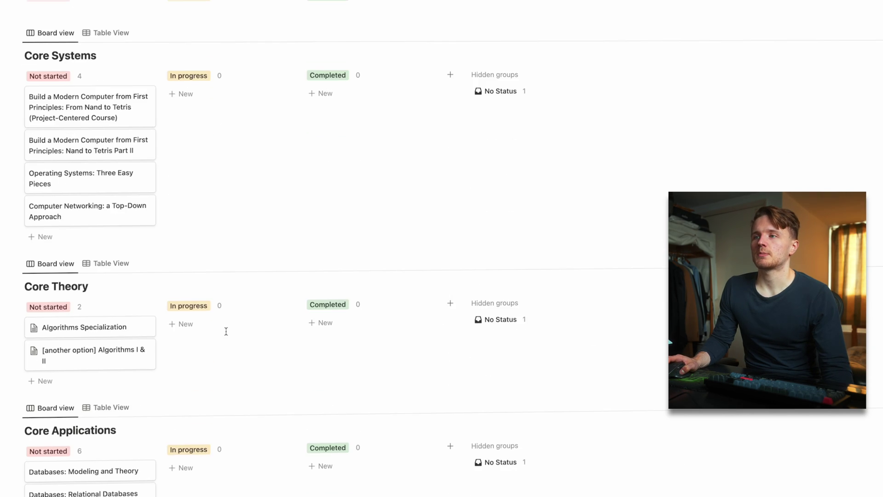
pyautogui.scroll(-7, 226, 332)
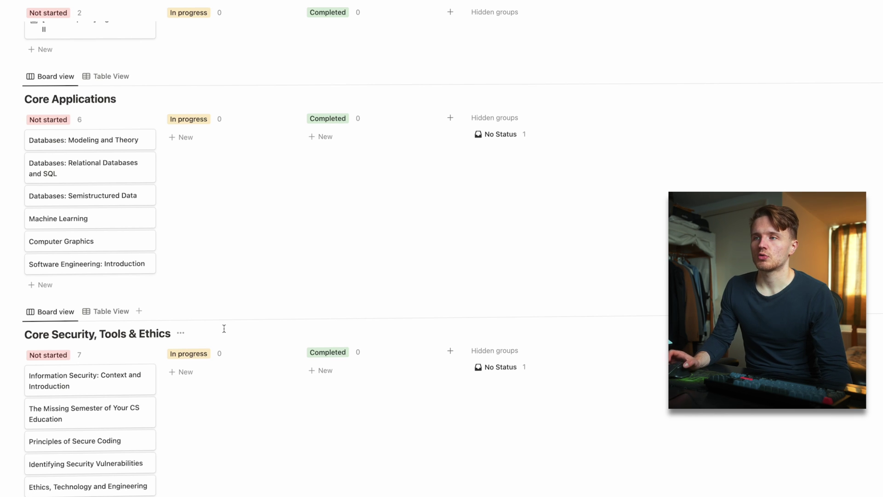
pyautogui.scroll(20, 227, 329)
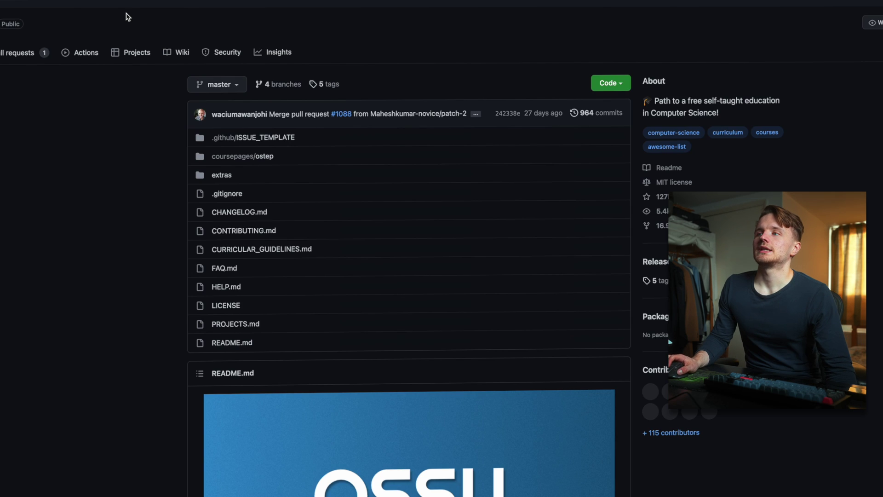
# - Scroll down the OSSU computer-science repository toward its README
pyautogui.scroll(-10, 275, 264)
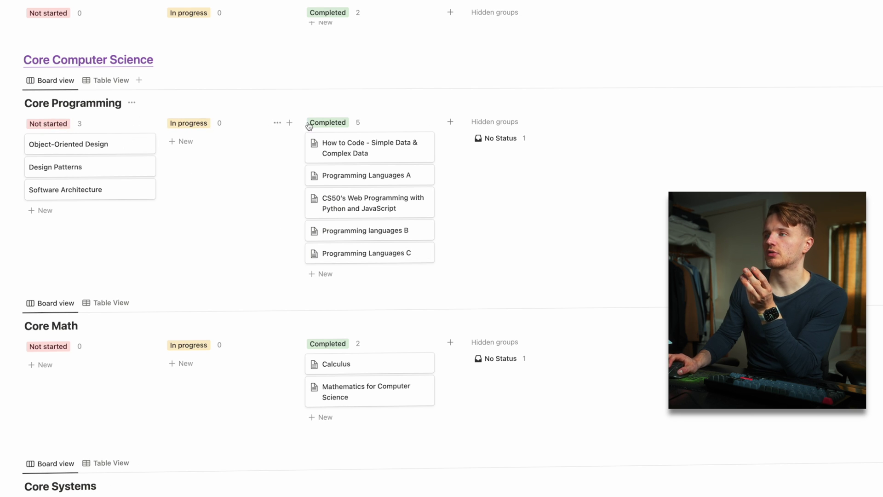
# - Open the Divide and Conquer course card in side peek and expand its Week 2 notes
pyautogui.moveTo(361, 147)
pyautogui.mouseDown()
pyautogui.moveTo(350, 143)
pyautogui.moveTo(361, 148)
pyautogui.mouseUp()
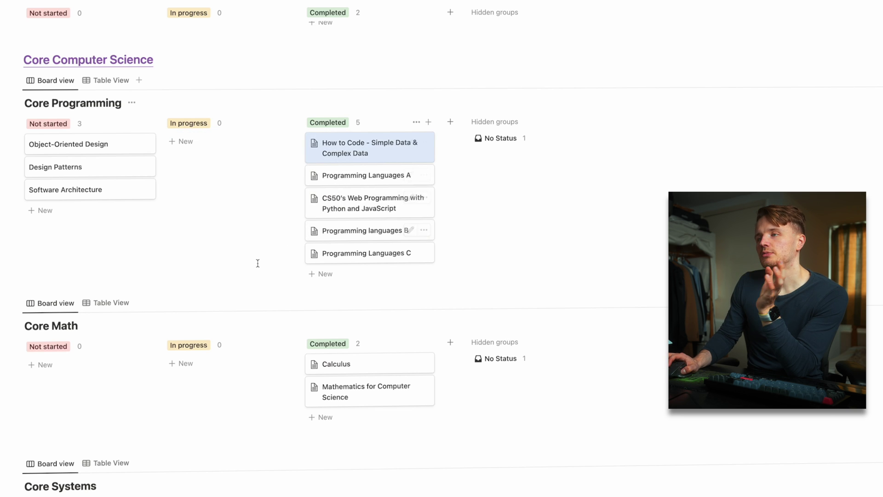
pyautogui.scroll(-10, 258, 261)
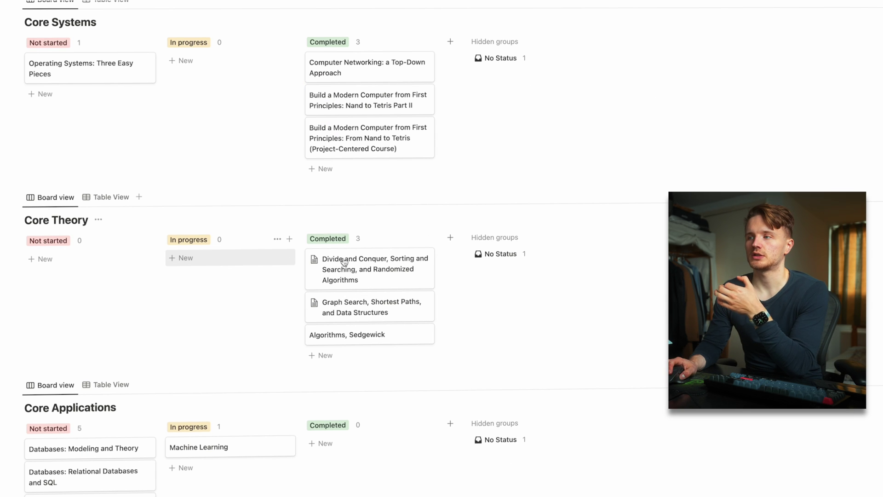
pyautogui.click(367, 265)
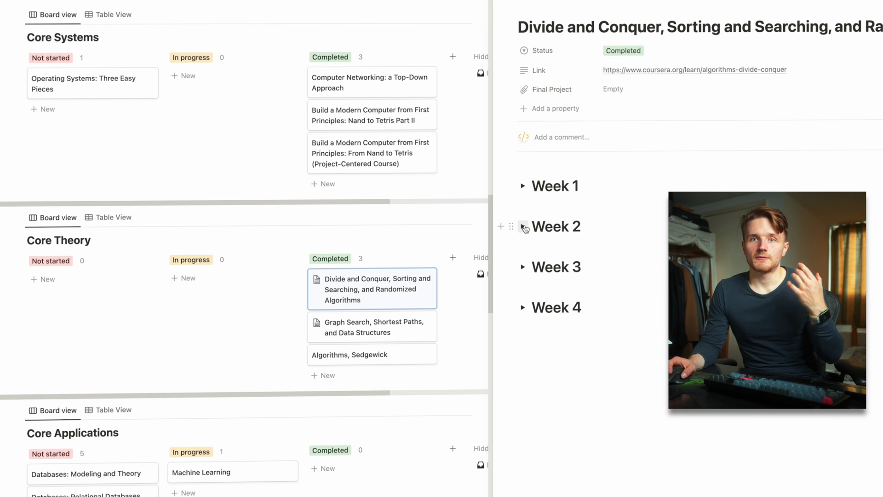
pyautogui.click(523, 227)
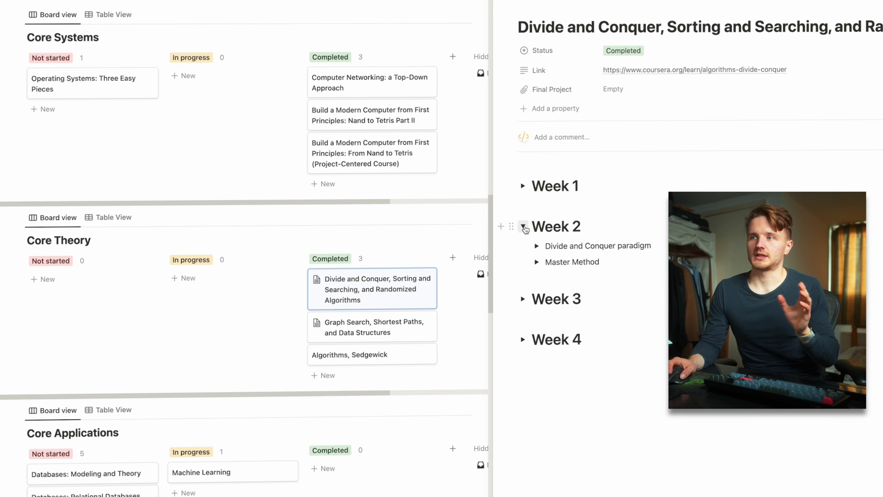